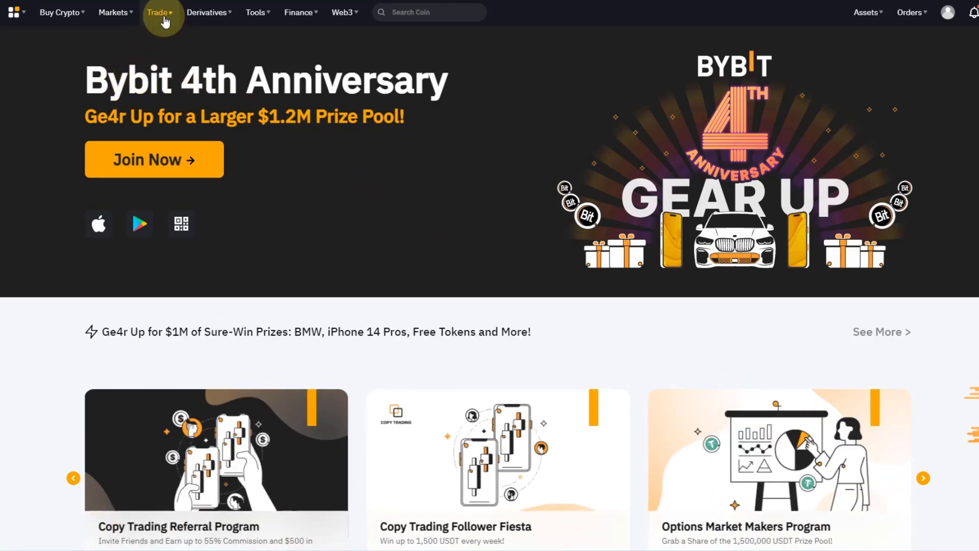
Step: Open the spot trading page to reach the BTC/USDT trading screen
mouse_move(158, 13)
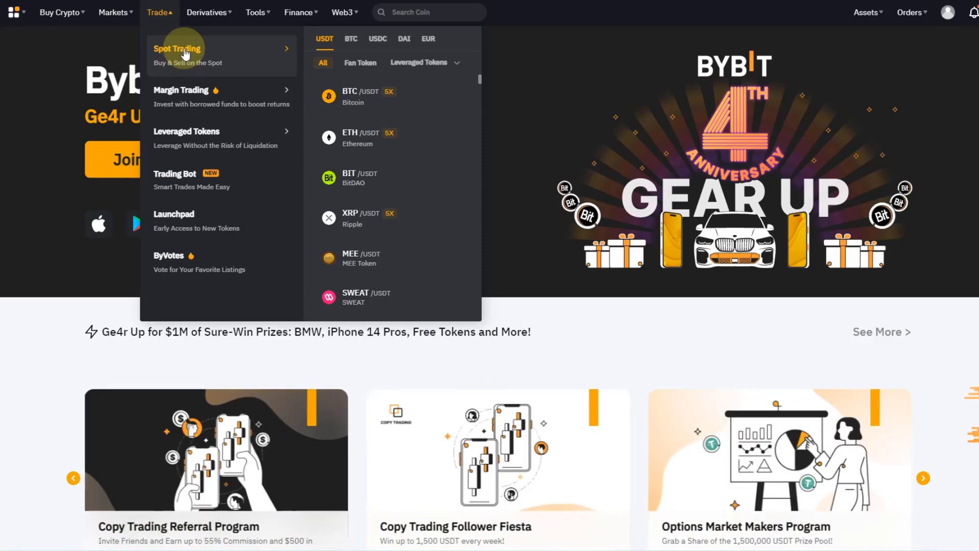
click(185, 51)
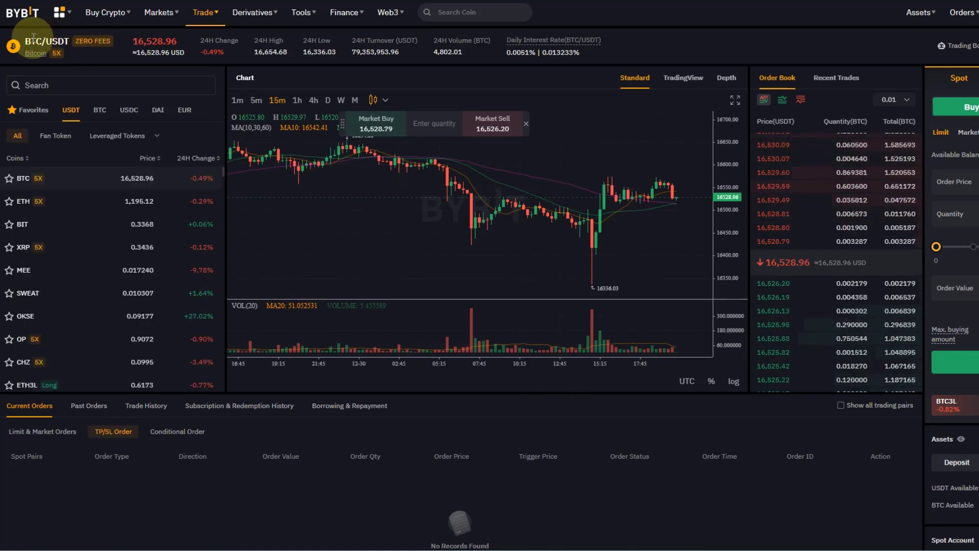
mouse_move(78, 50)
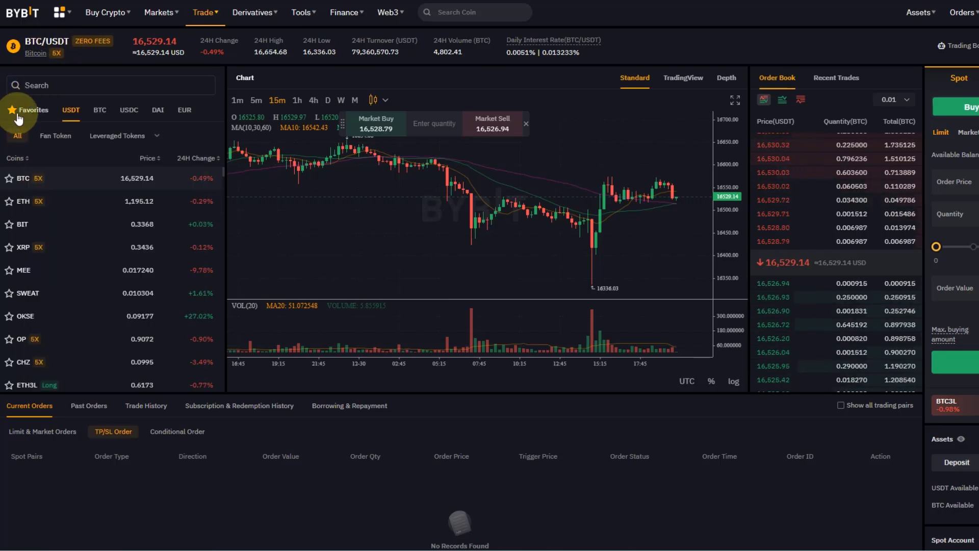
Step: View the ETH/USDT and CHZ/USDT pairs and browse the USDT coin list
click(34, 207)
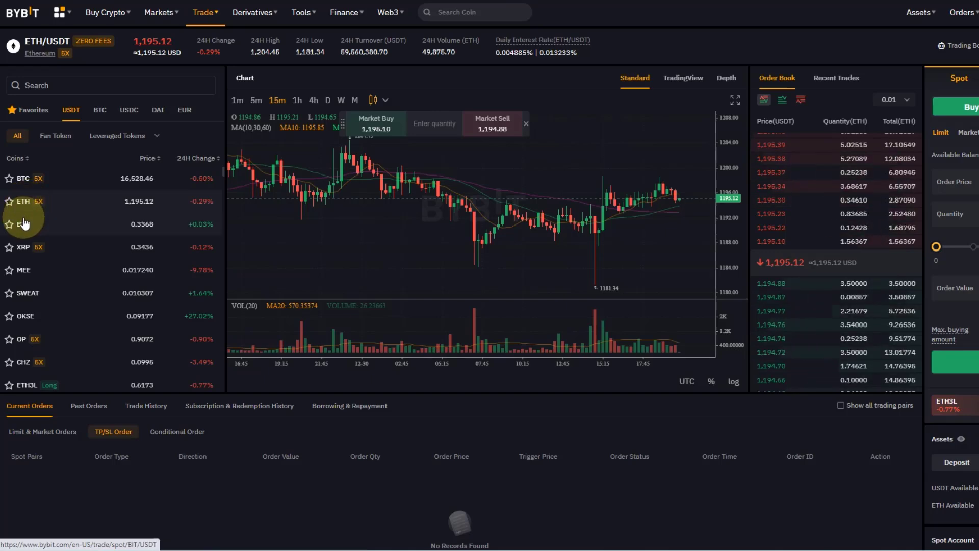
click(20, 363)
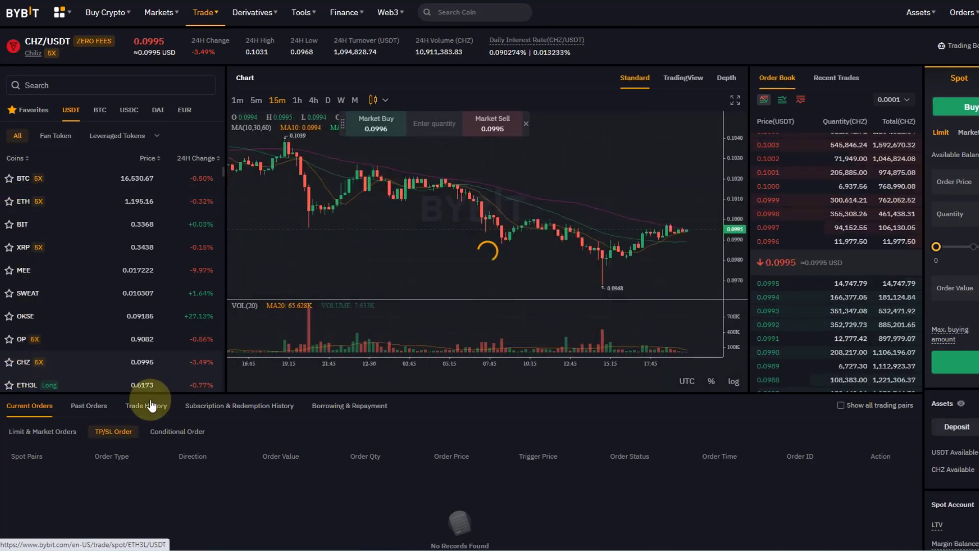
scroll(47, 339, down, 10)
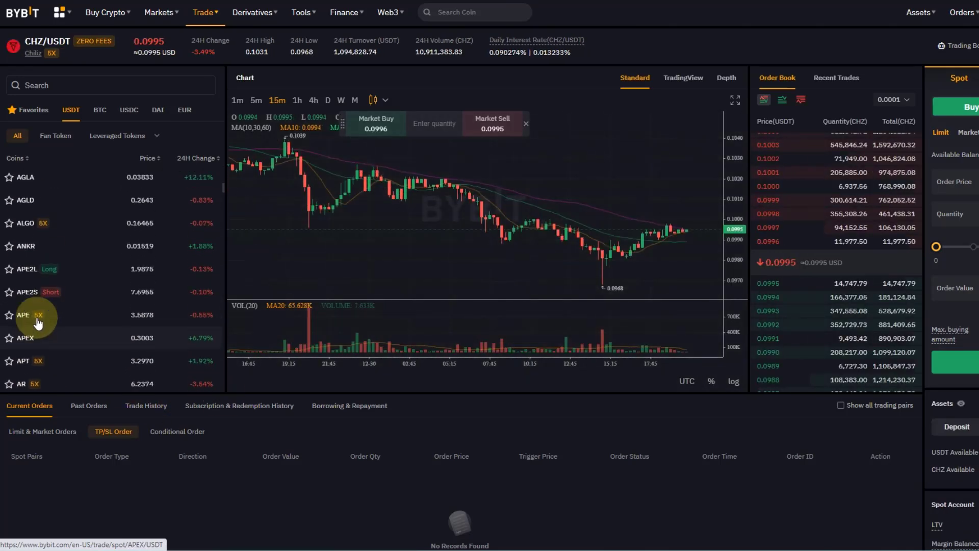
Step: Search the coin list for VET and for LINK, and clear the search
click(56, 84)
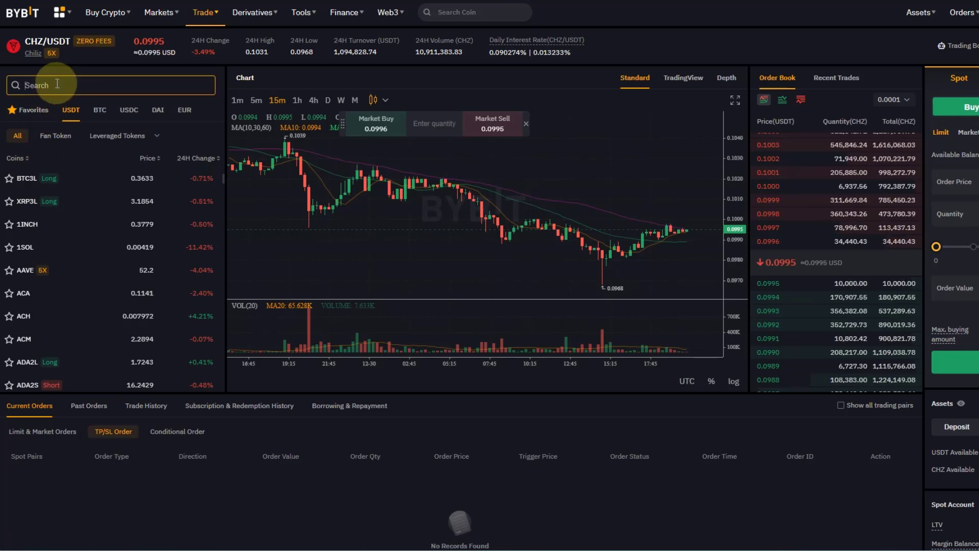
text(VET)
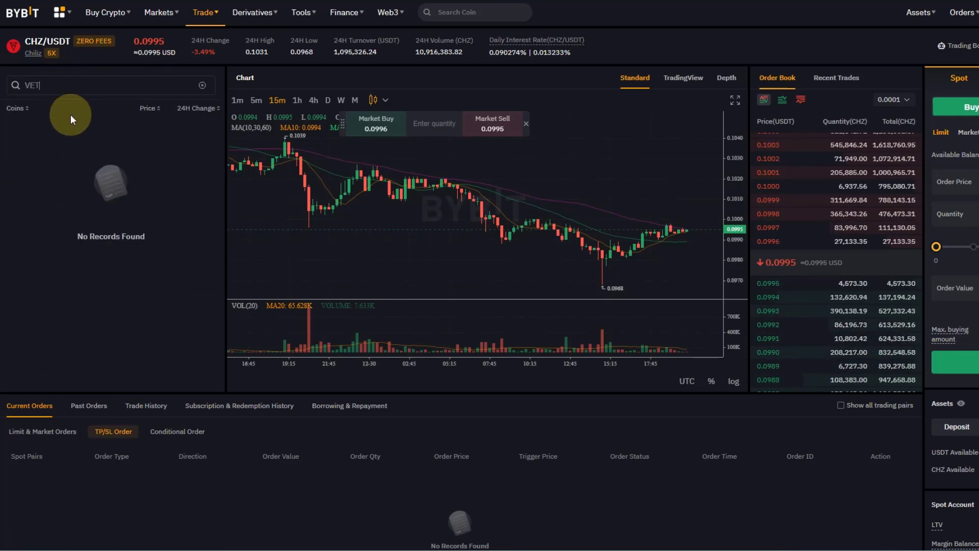
key(BackSpace)
key(BackSpace)
key(BackSpace)
text(LINK)
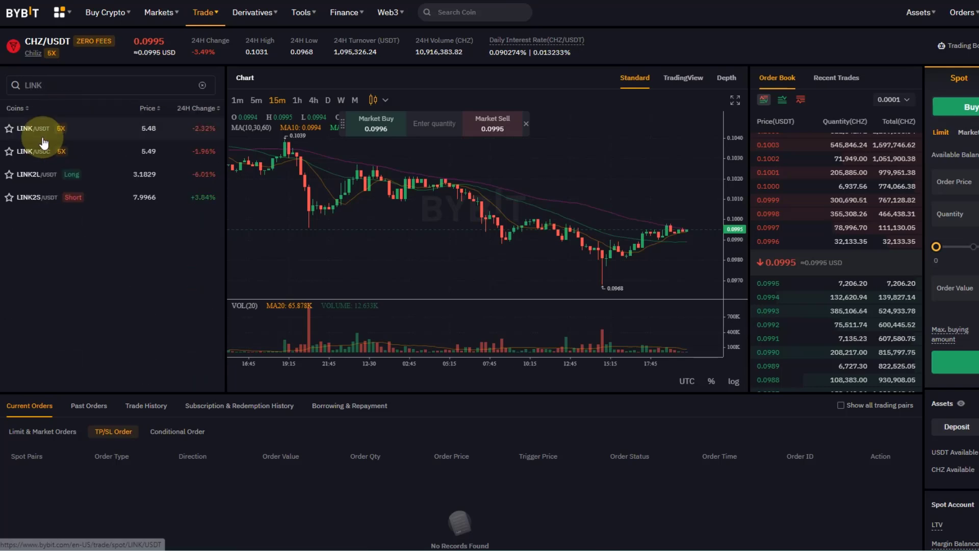
click(202, 86)
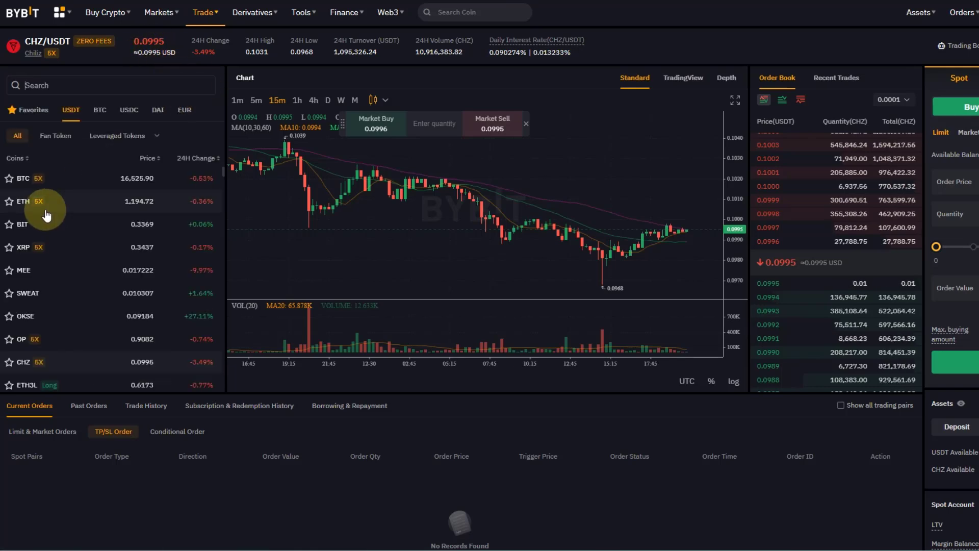
Step: Return to the BTC/USDT pair in the USDT coin list and look over its price chart
click(23, 180)
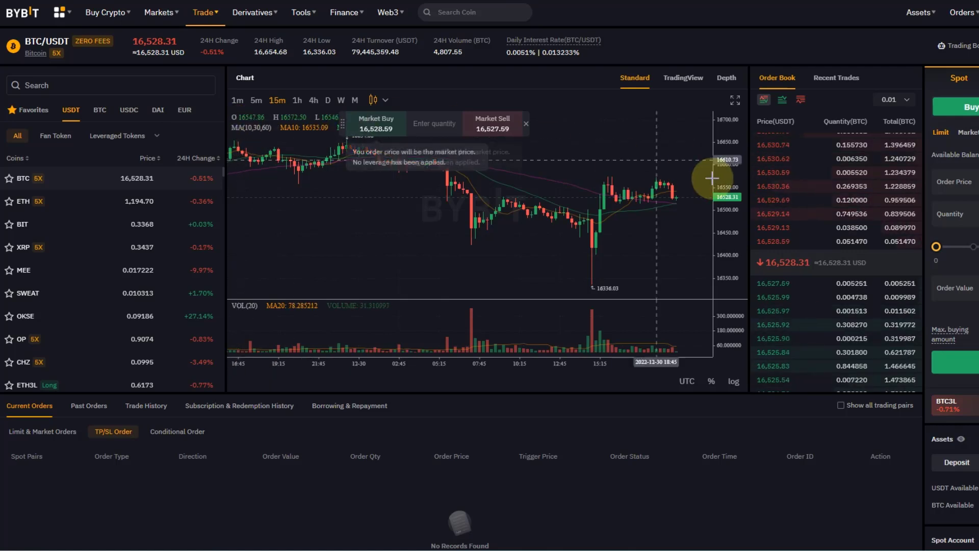
drag(466, 234, 641, 256)
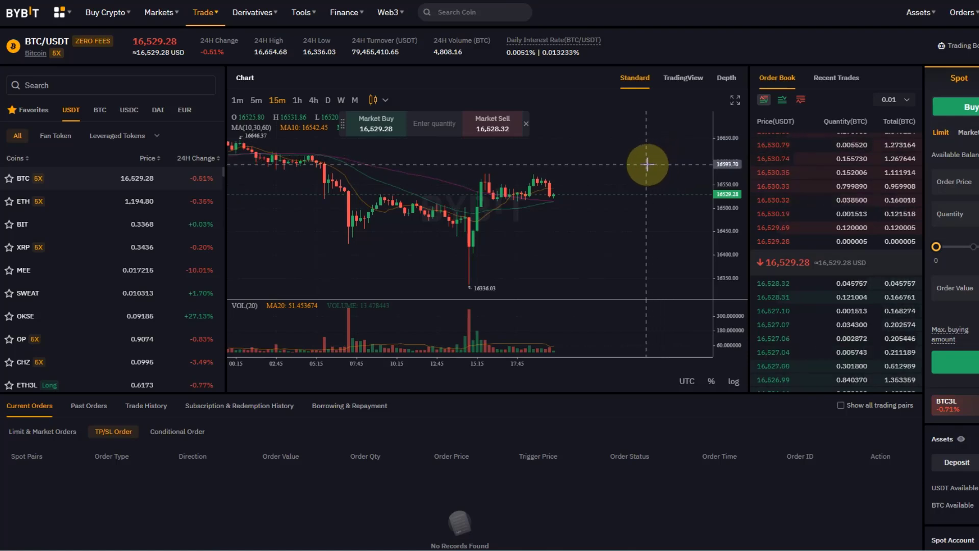
Step: Switch the price chart to TradingView and review the available chart types, keeping Candles
click(668, 85)
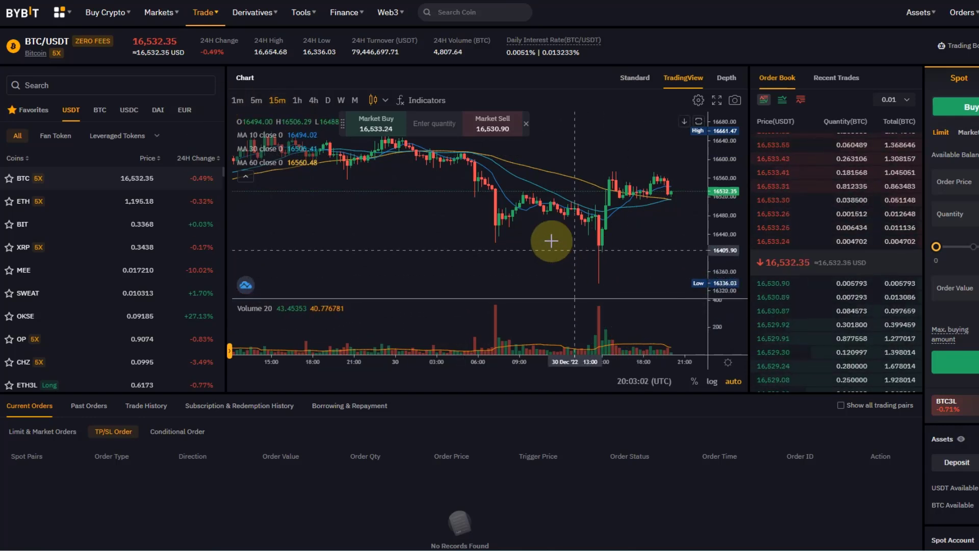
click(385, 100)
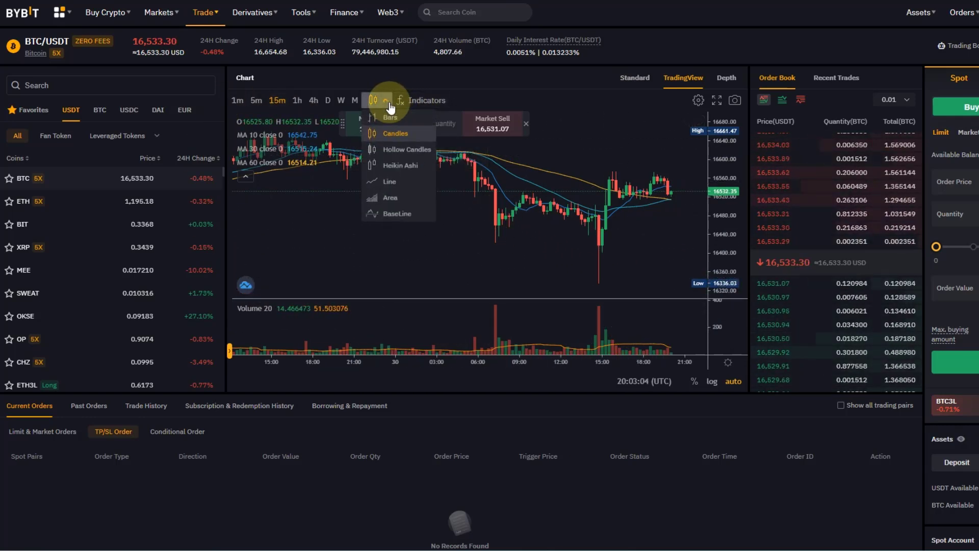
click(397, 163)
click(392, 153)
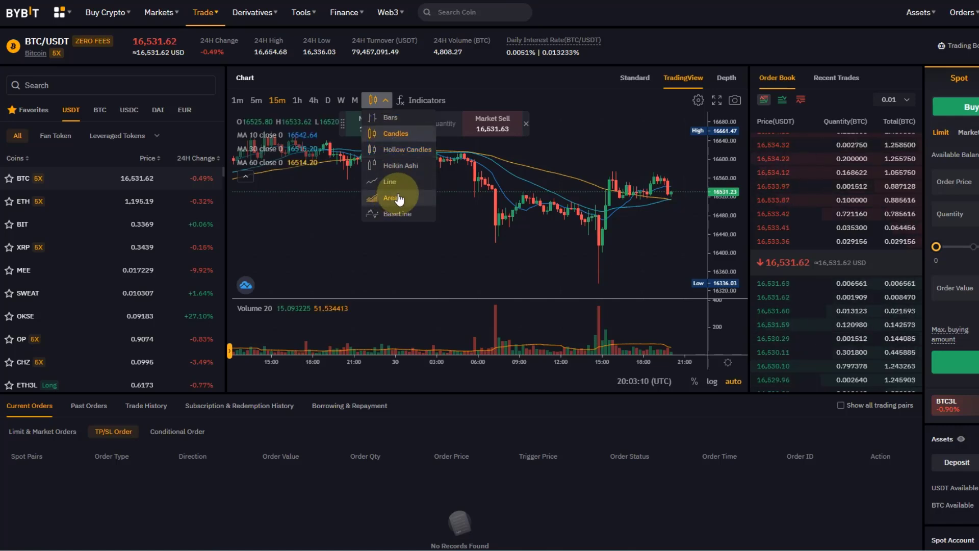
click(375, 132)
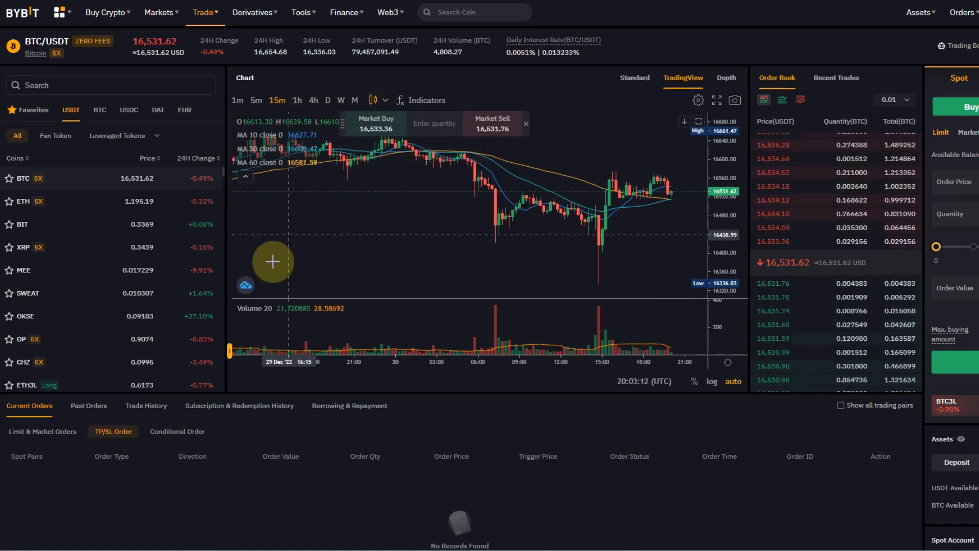
mouse_move(294, 315)
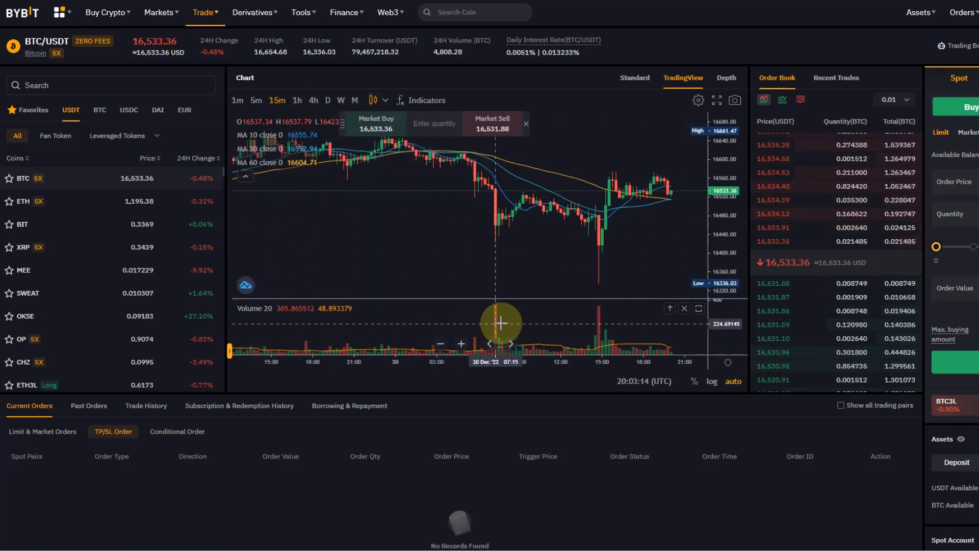
Step: Return the chart to the Standard view and examine the pair's price and 24-hour statistics
click(635, 81)
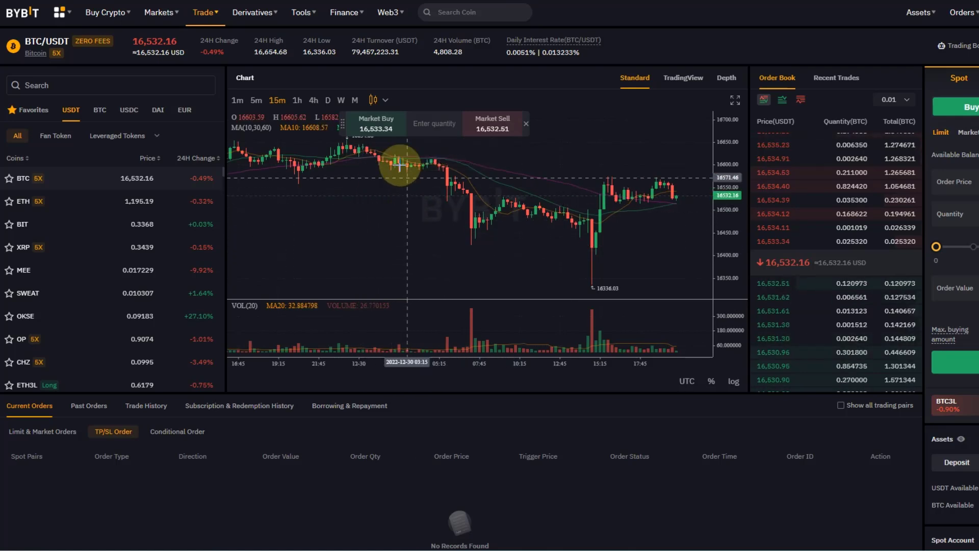
drag(138, 39, 176, 41)
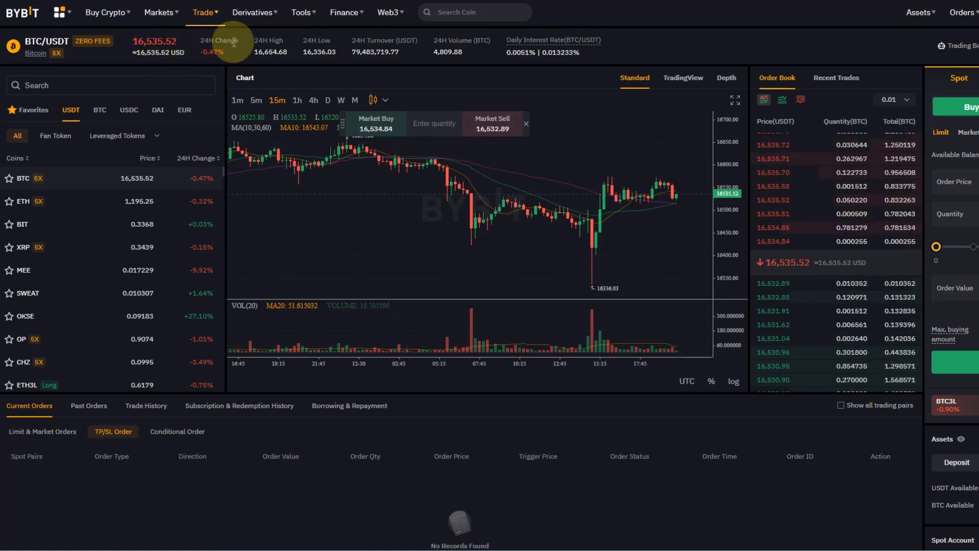
drag(301, 40, 403, 39)
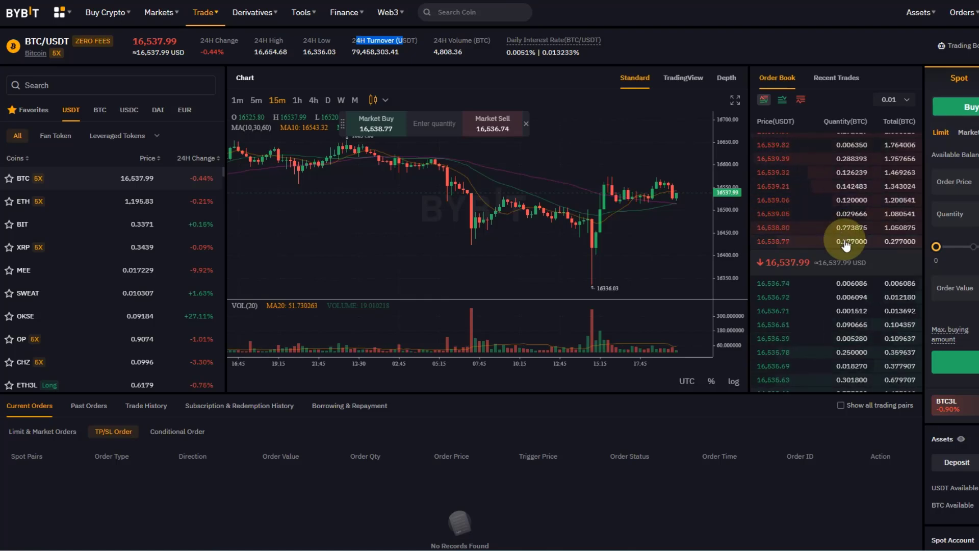
Step: Check the recent trades, return to the order book, and show the current limit and market orders
click(841, 88)
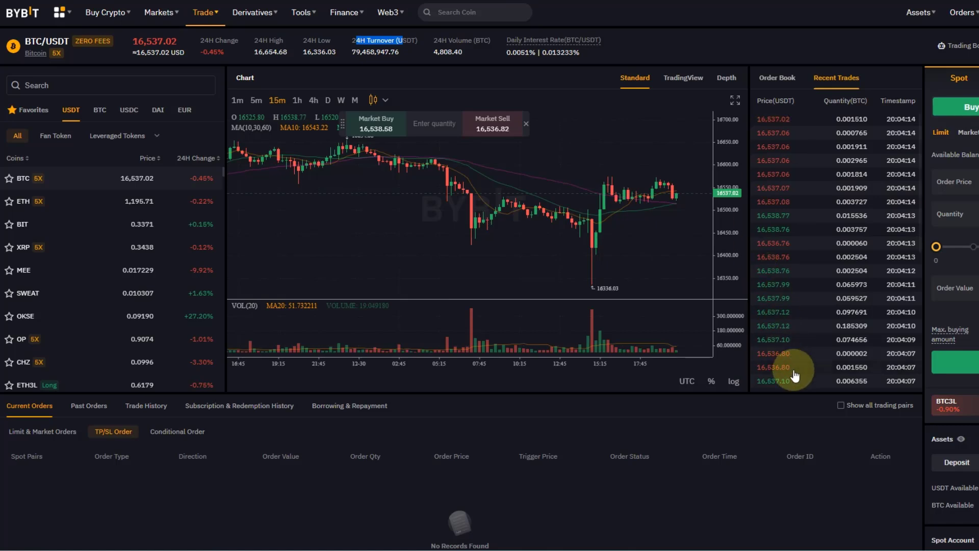
click(768, 81)
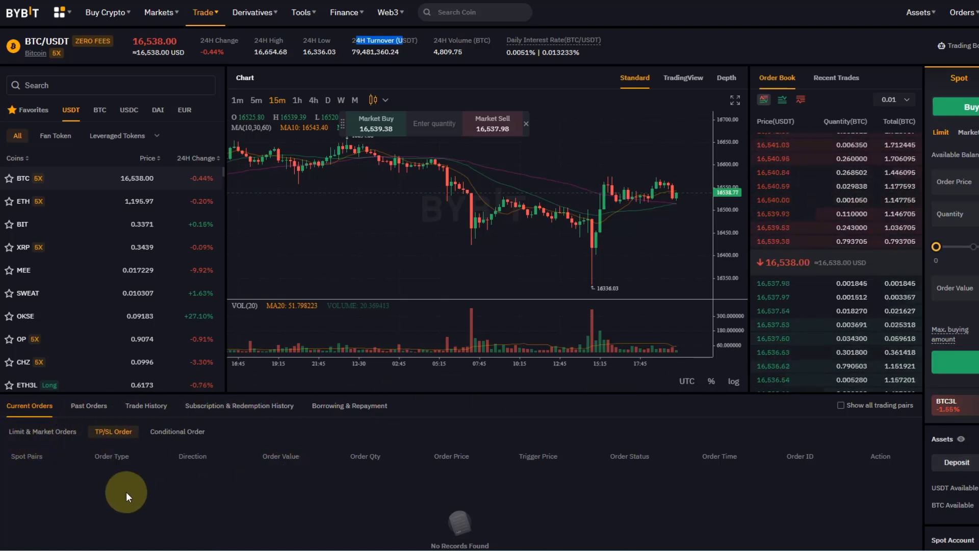
click(43, 431)
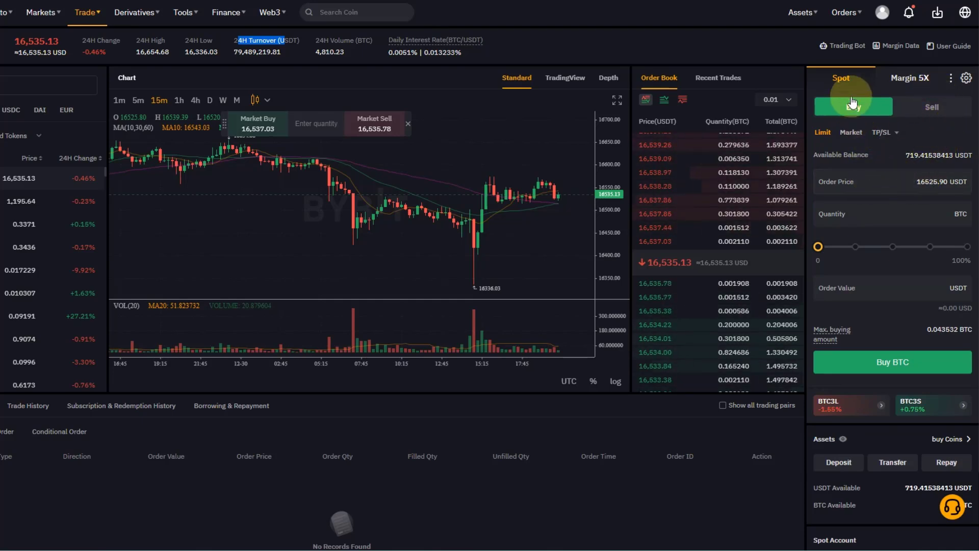
Step: View the Margin 5X order form and return to the Spot order form
click(901, 78)
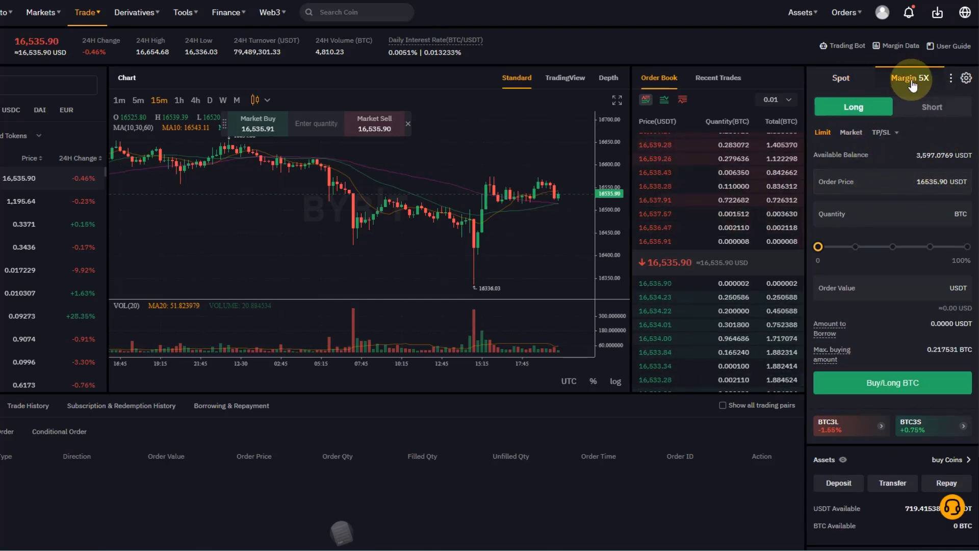
click(845, 82)
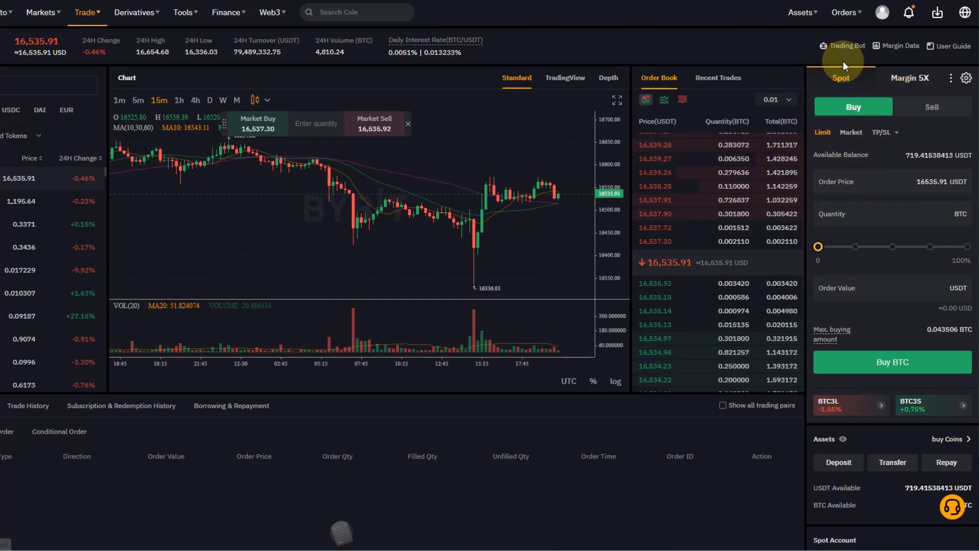
Step: Set the spot BTC buy order to Market and enter an order value of 50 USDT
click(858, 134)
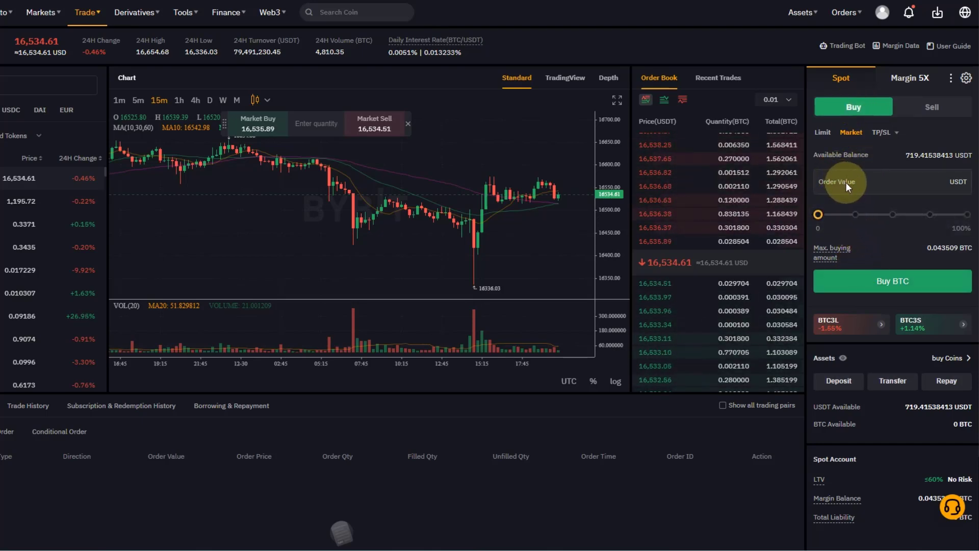
click(861, 181)
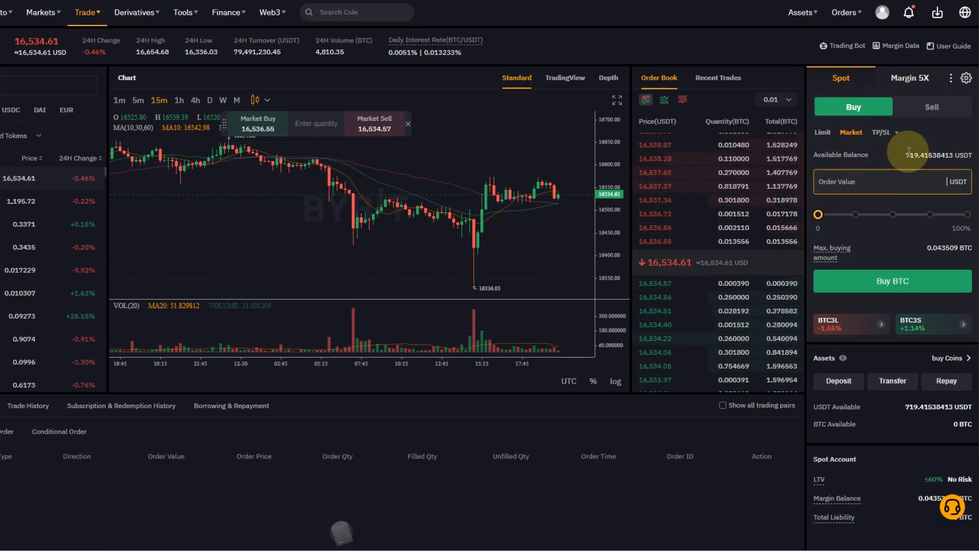
text(5)
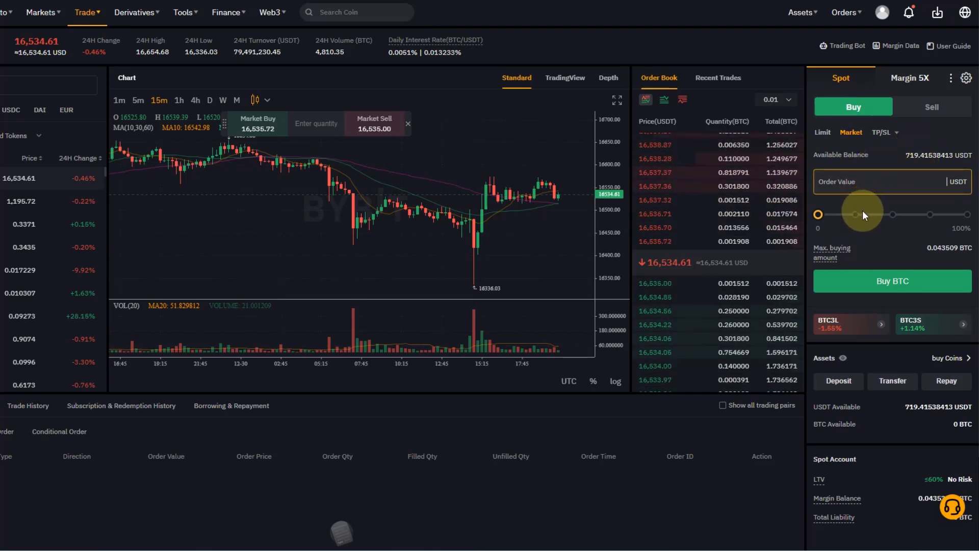
text(0)
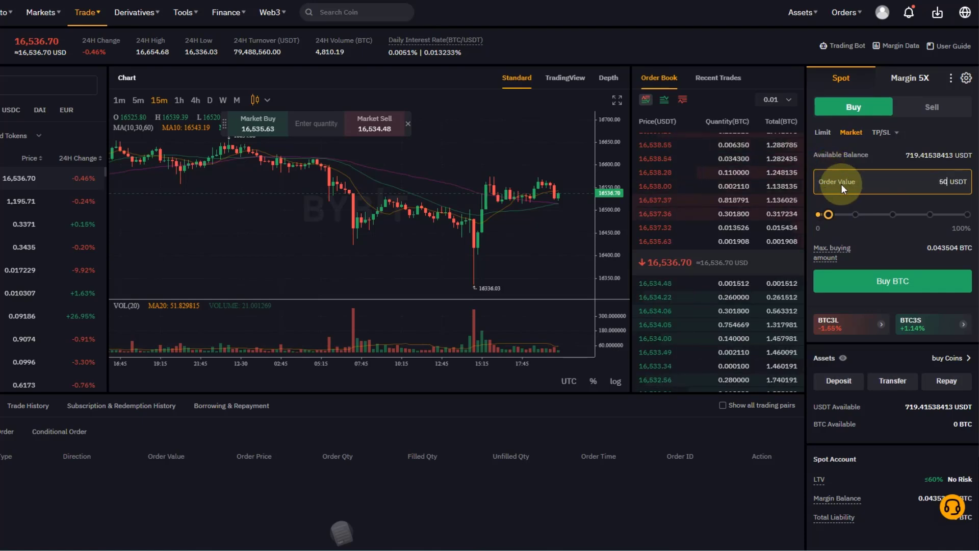
Step: Raise the BTC buy order's value to about 65.85 USDT by increasing the share of the balance used
mouse_move(828, 215)
mouse_down()
mouse_move(934, 214)
mouse_move(849, 217)
mouse_move(897, 226)
mouse_move(957, 217)
mouse_move(855, 224)
mouse_move(842, 222)
mouse_move(925, 222)
mouse_move(842, 221)
mouse_move(837, 207)
mouse_up()
right_click(874, 219)
click(911, 152)
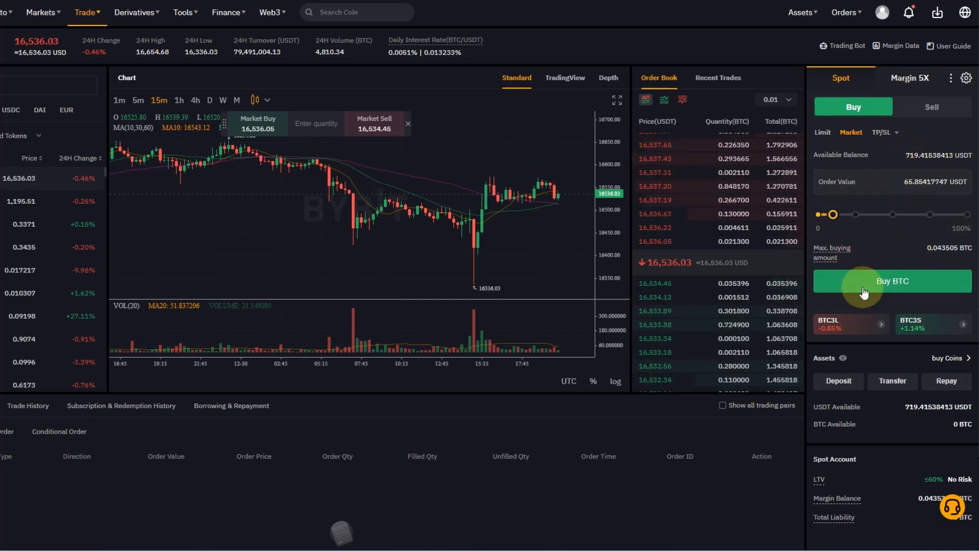
click(883, 286)
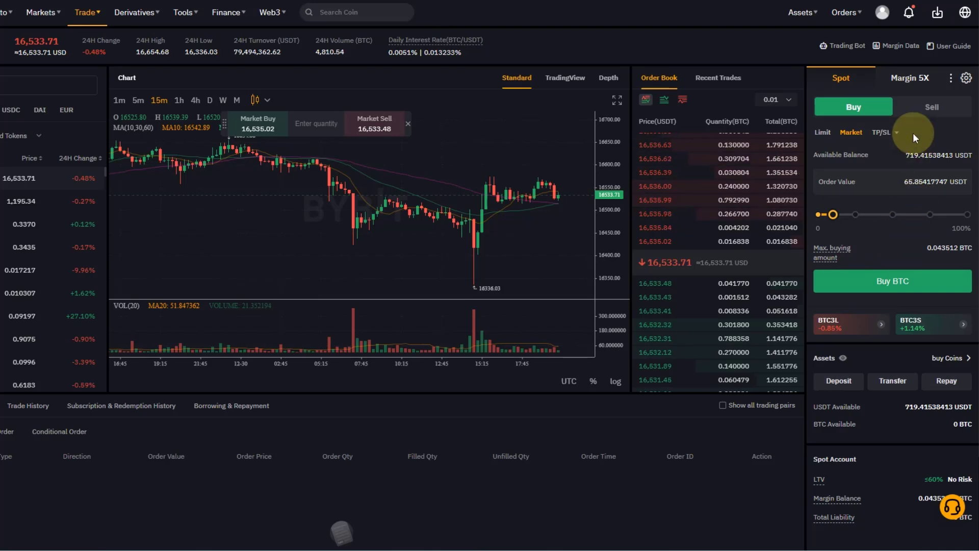
Step: Prepare a spot market sell order for BTC using 100% of the available balance
click(931, 107)
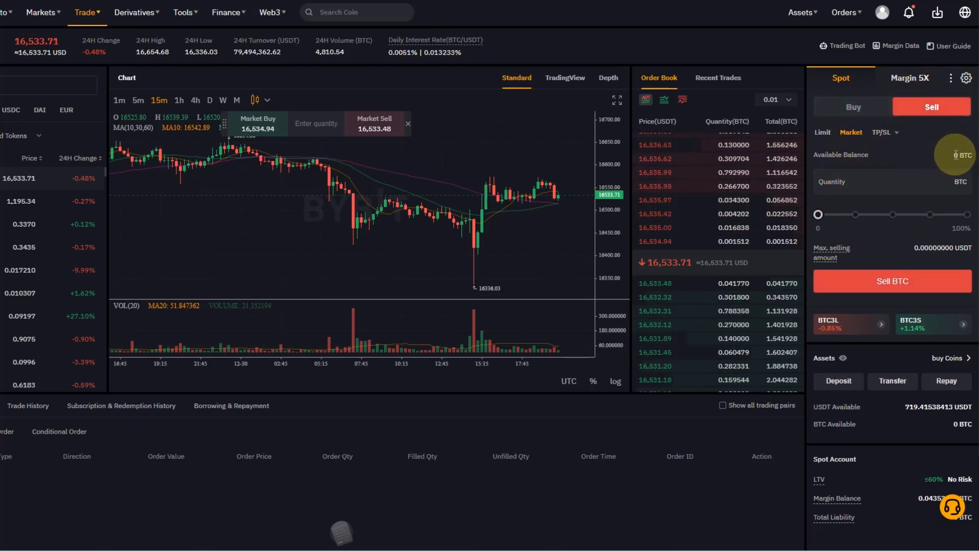
drag(823, 213, 968, 214)
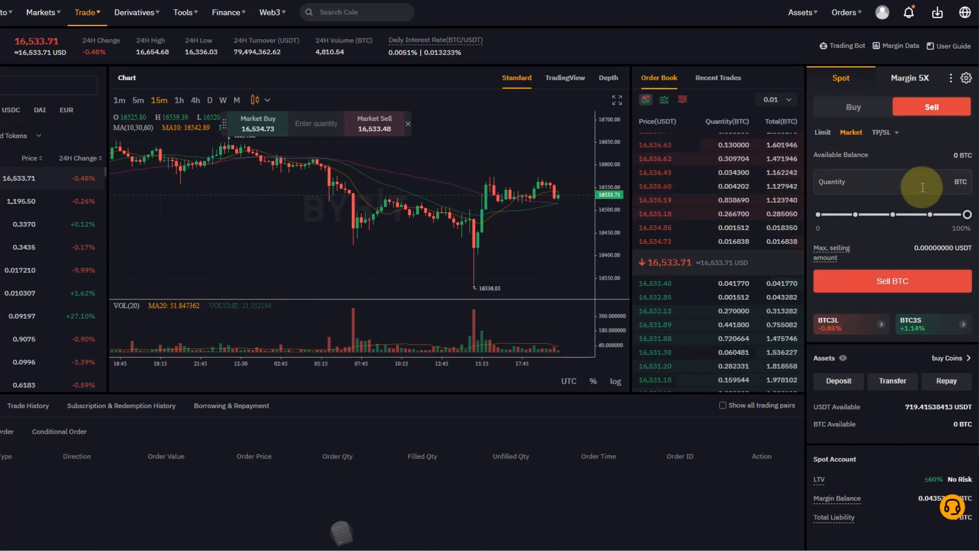
click(883, 287)
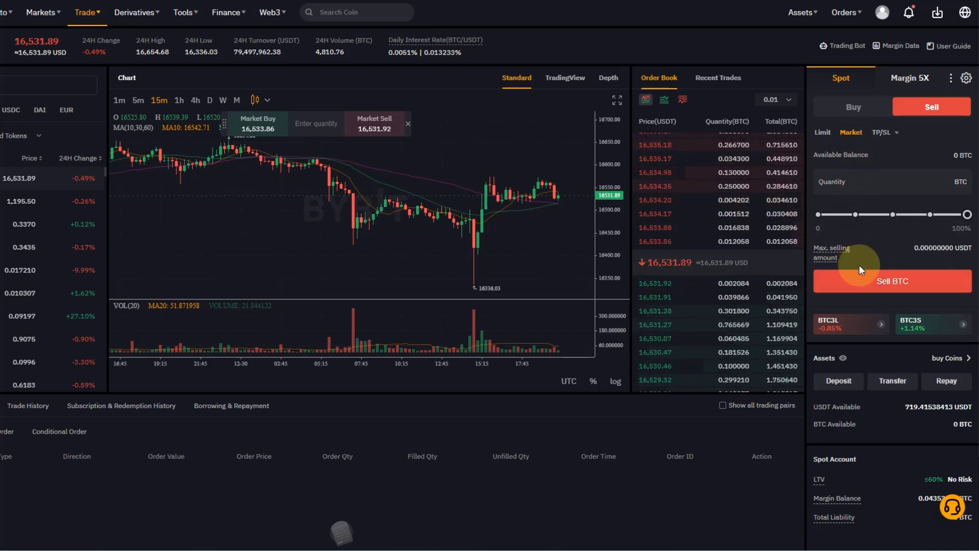
click(859, 276)
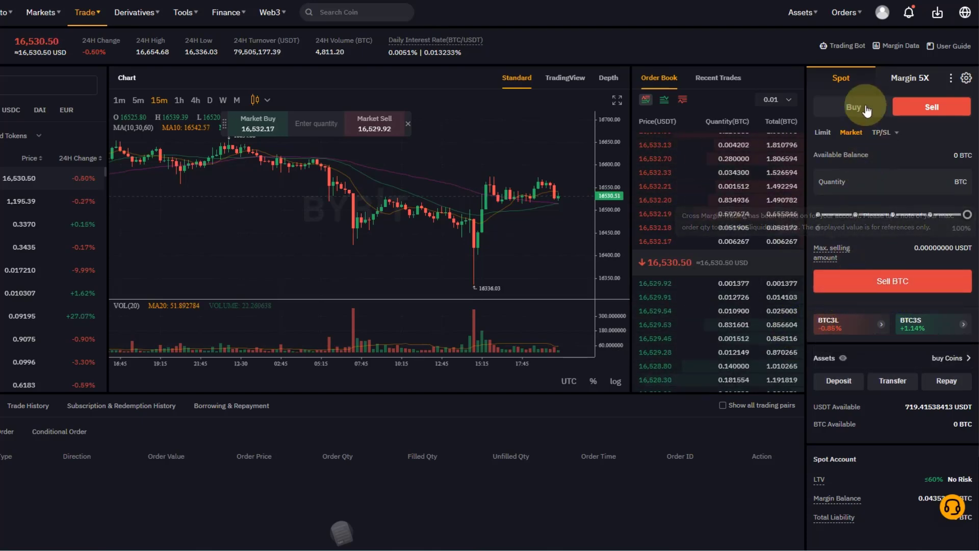
Step: Switch the BTC order form to a spot Limit buy order with an order price of 16350 USDT
click(849, 107)
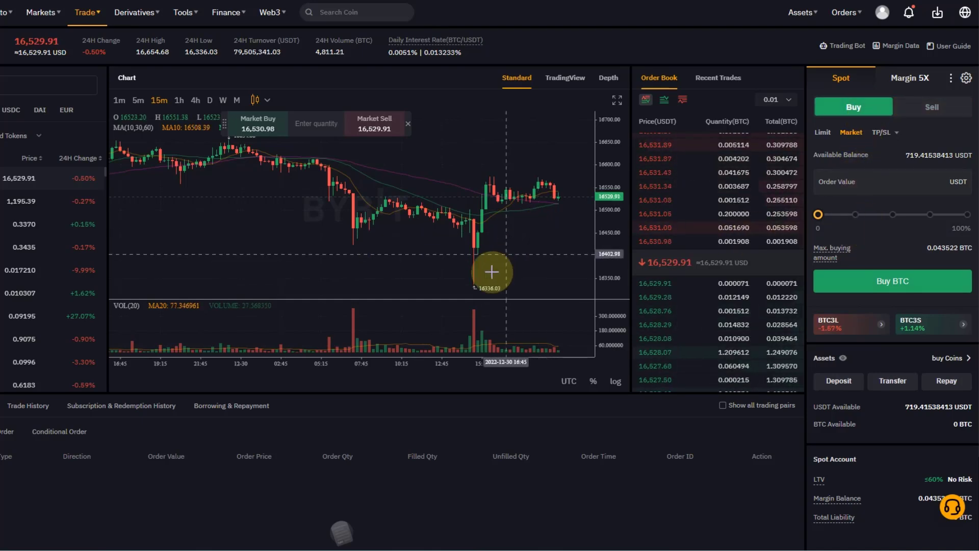
drag(535, 251, 497, 243)
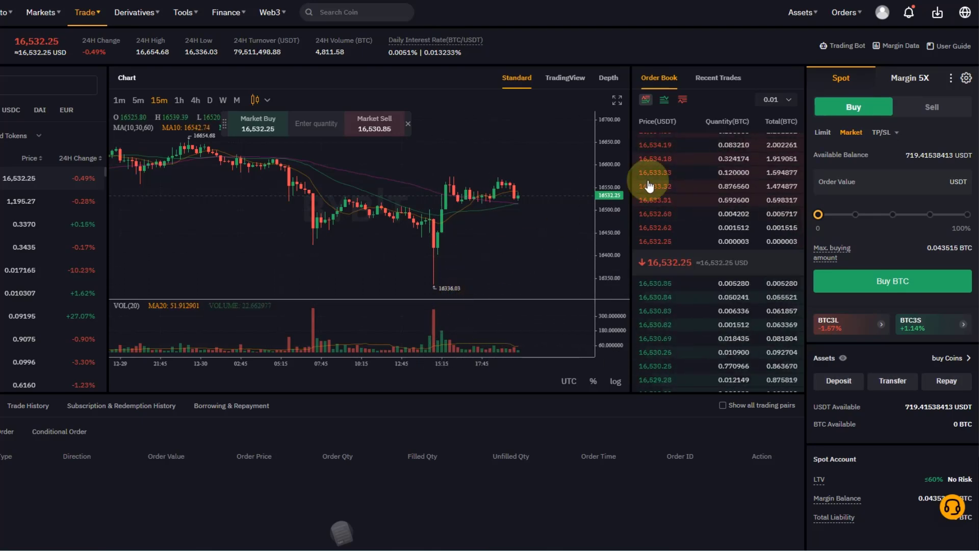
click(823, 132)
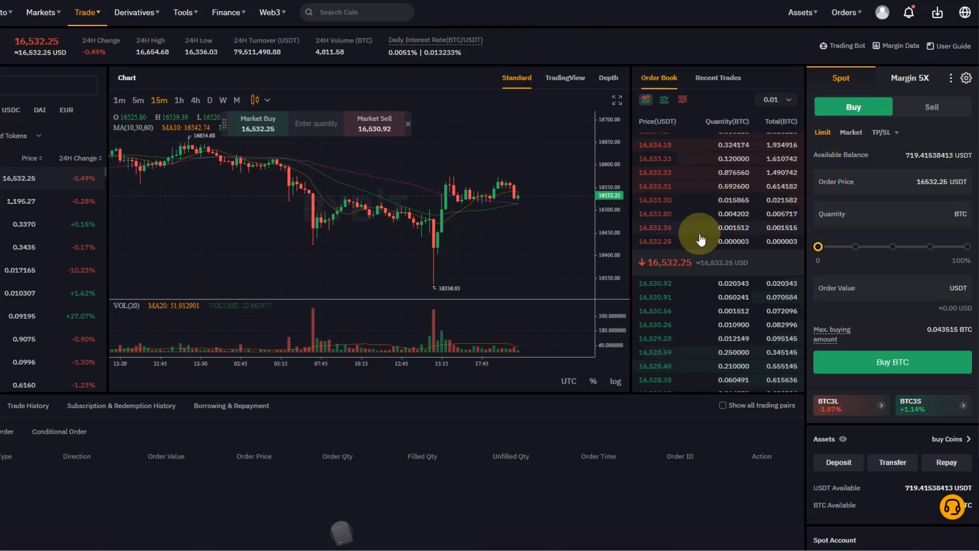
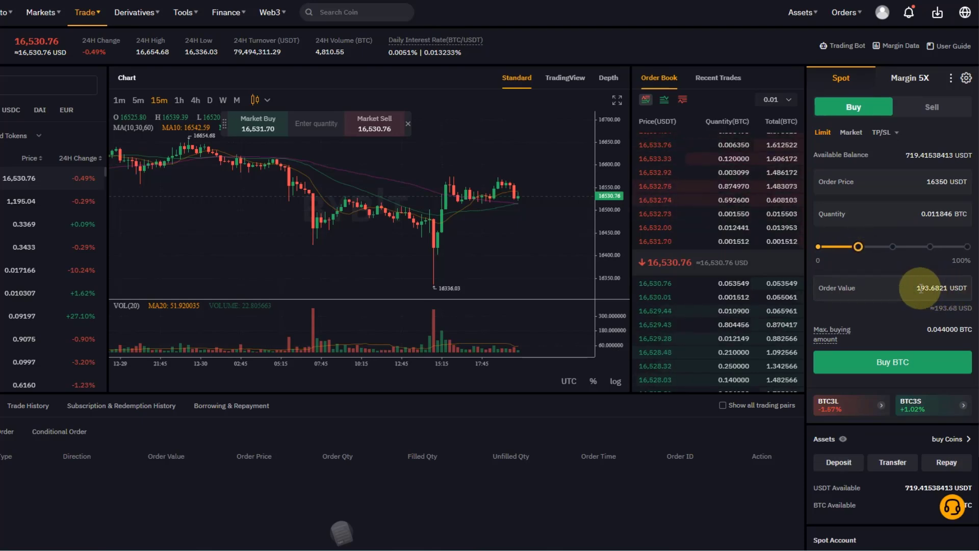
Step: Try 38% of the balance for the limit buy order, followed by order values of 100 and 200 USDT
drag(861, 254, 875, 248)
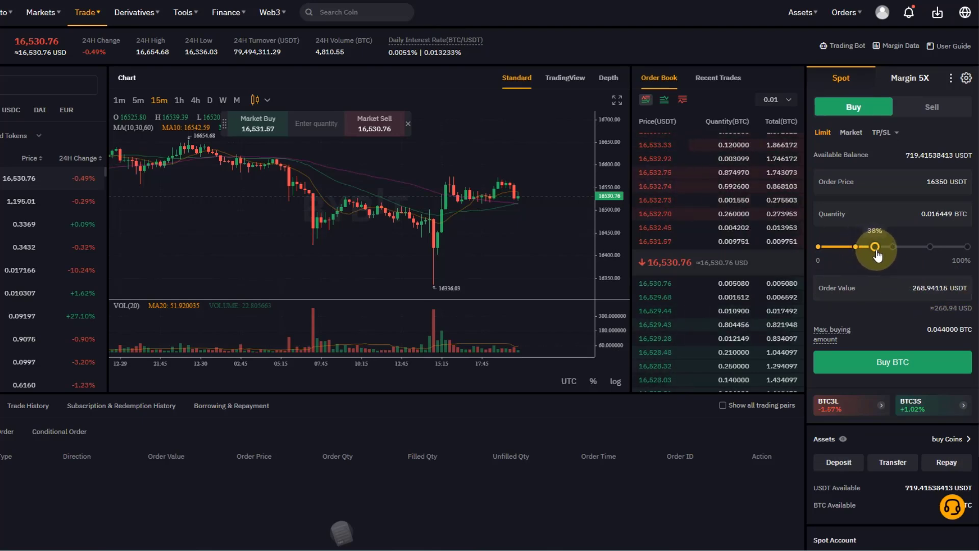
drag(893, 284, 969, 292)
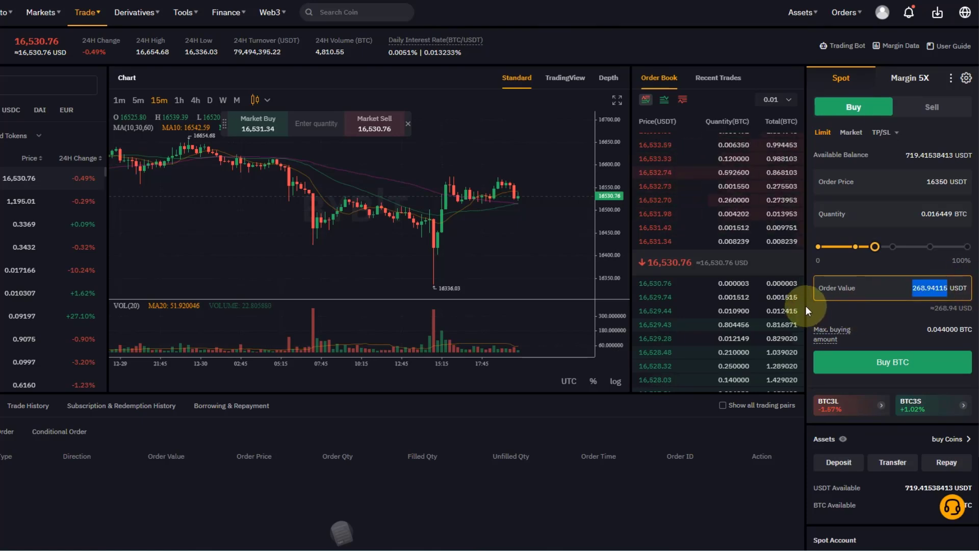
text(100)
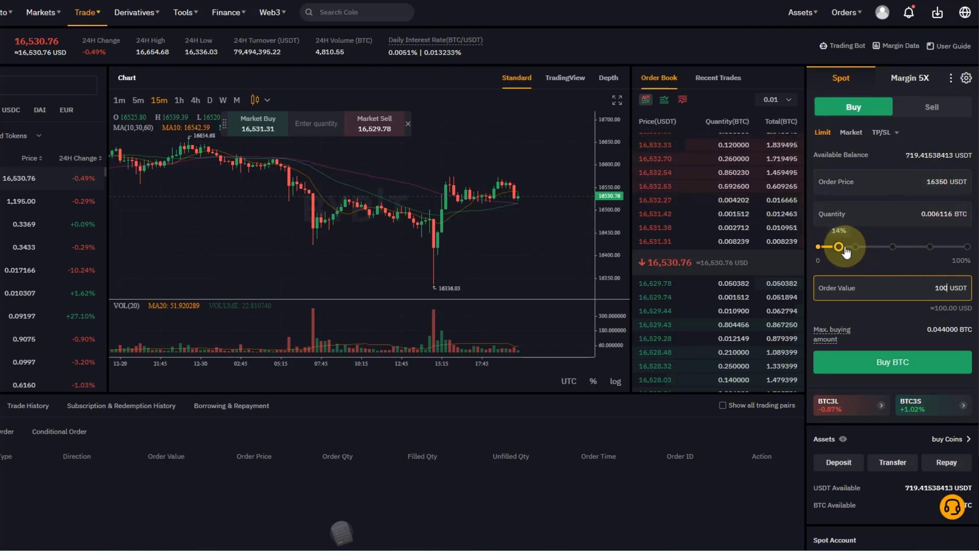
drag(936, 288, 968, 291)
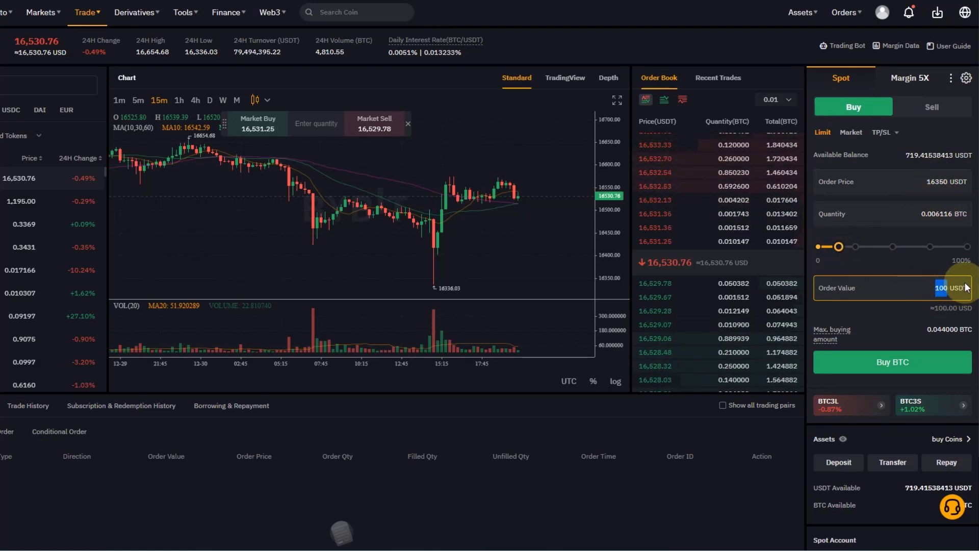
text(200)
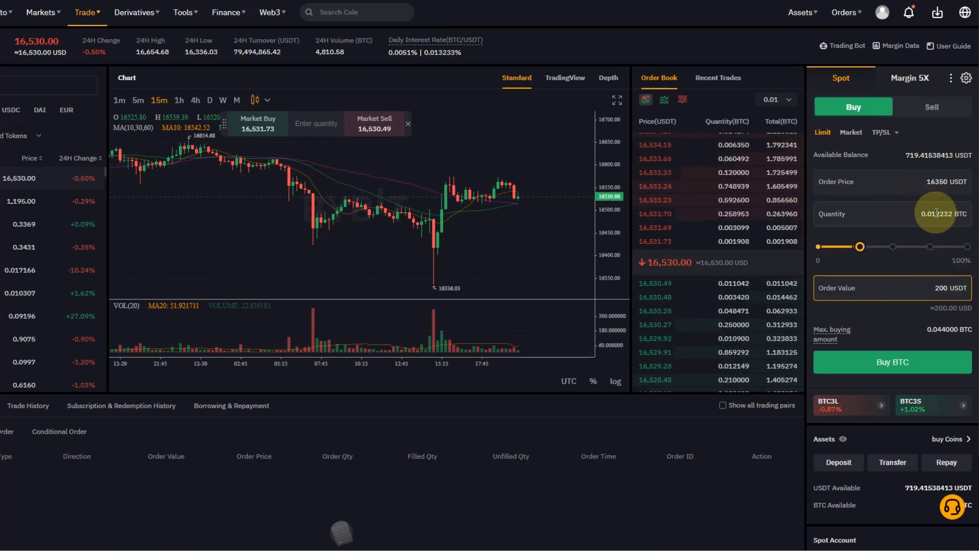
Step: Adjust the share of the balance used so the limit buy order's value is about 89.65 USDT
click(862, 248)
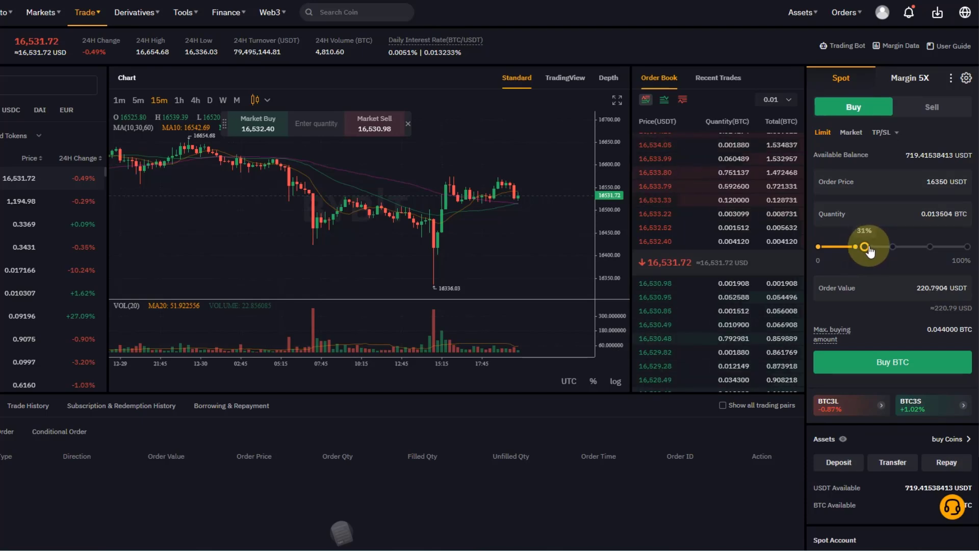
drag(865, 249, 884, 247)
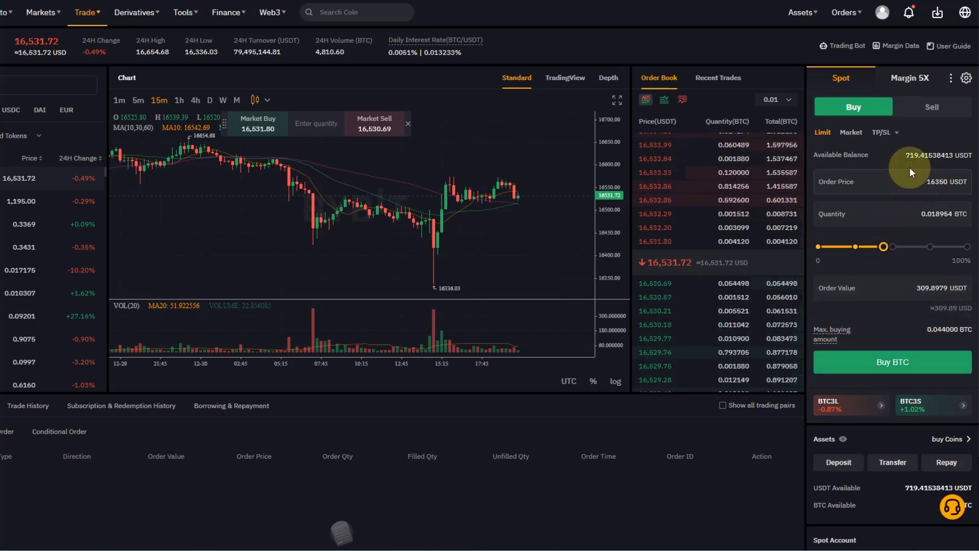
drag(896, 250, 837, 247)
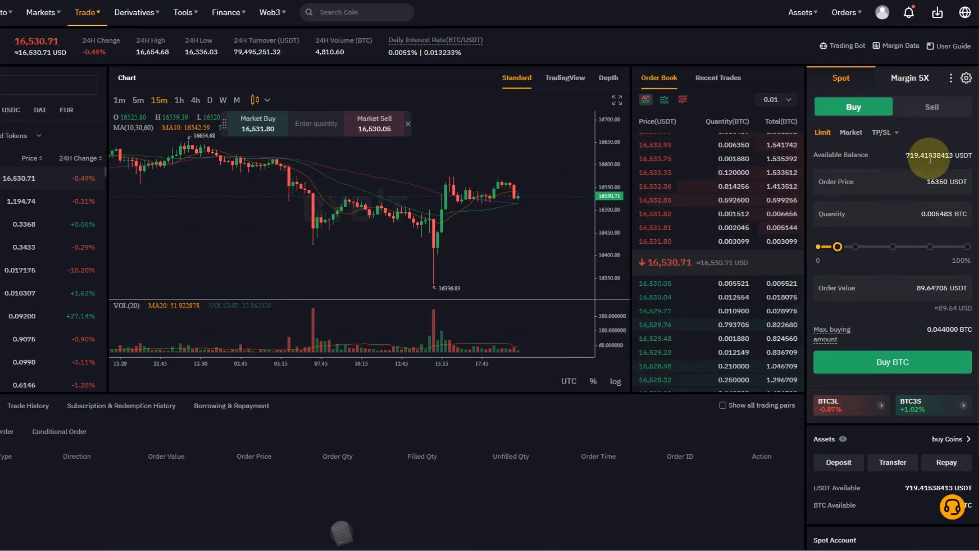
Step: Place the BTC limit buy order at 16350 USDT and cancel it from the open orders list
click(864, 363)
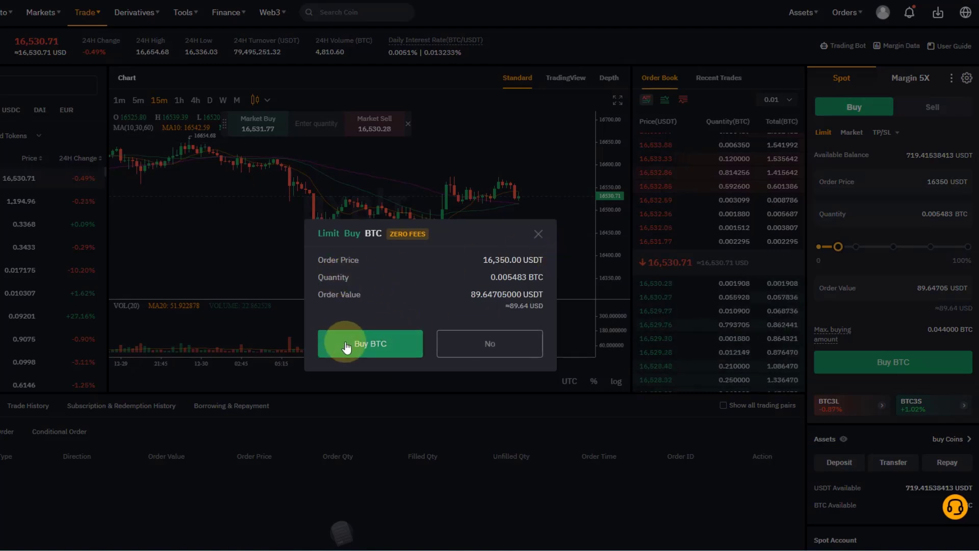
click(382, 343)
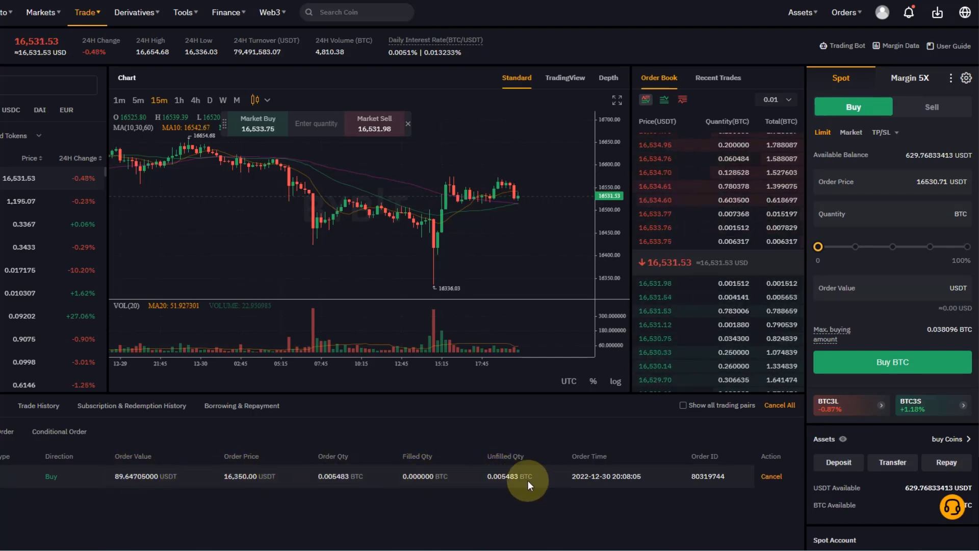
click(771, 476)
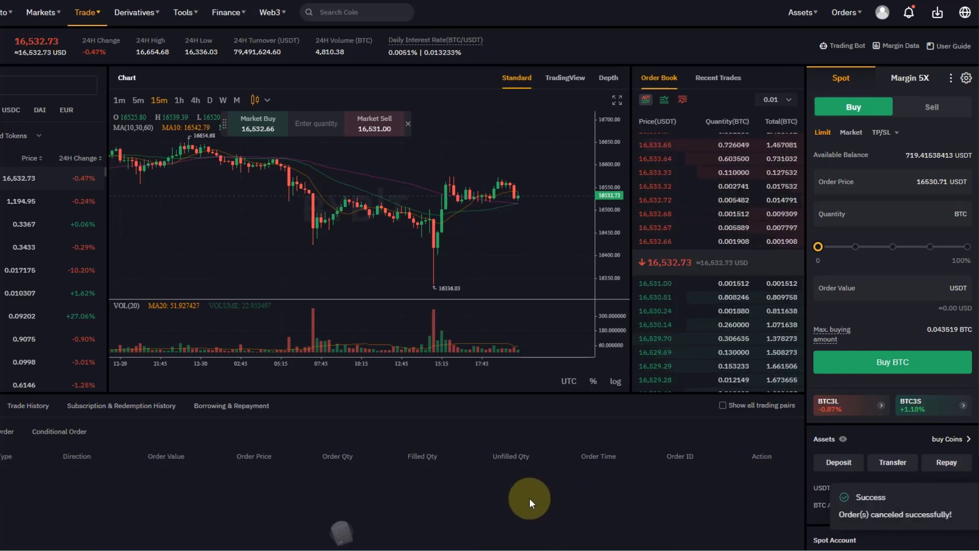
Step: Prepare a spot limit sell order for BTC at 16640 USDT using 42% of the available balance
mouse_move(874, 304)
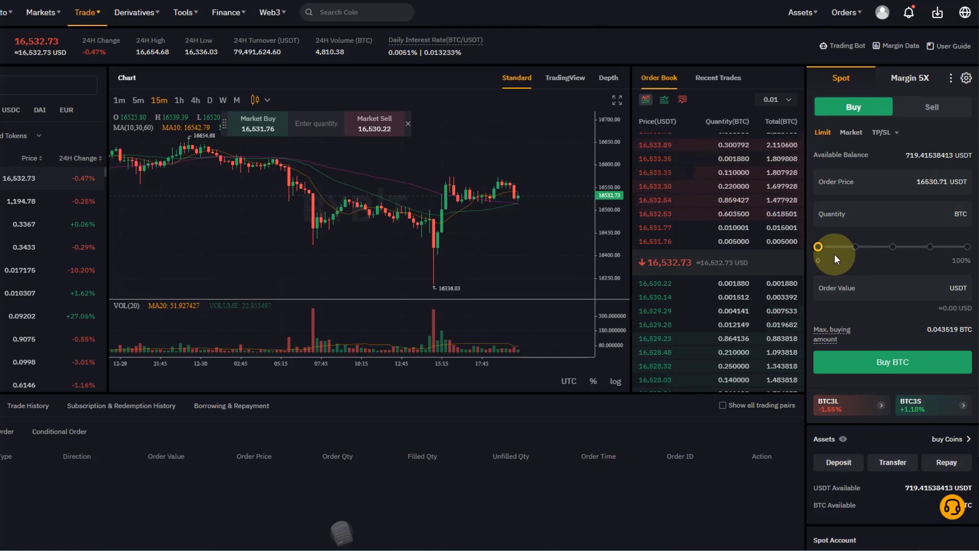
click(933, 107)
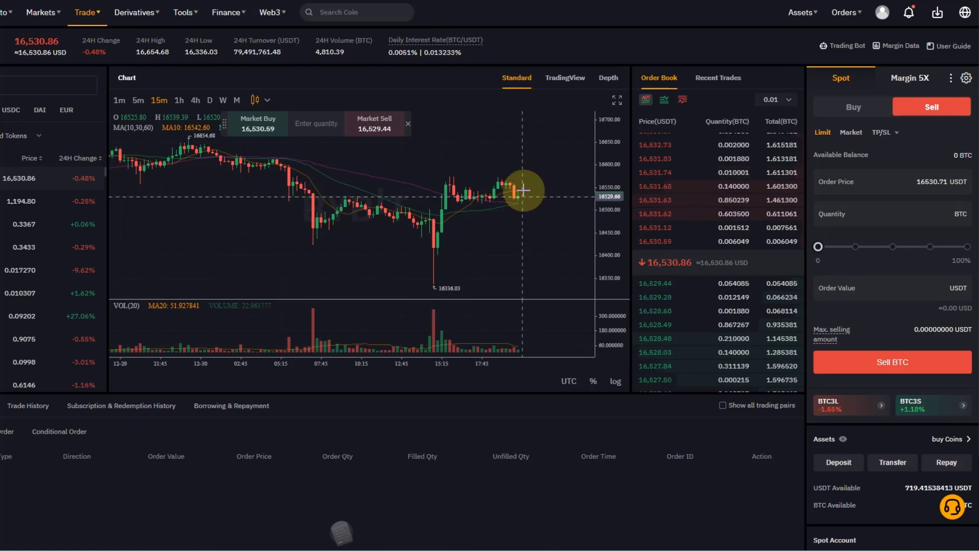
drag(521, 193, 534, 182)
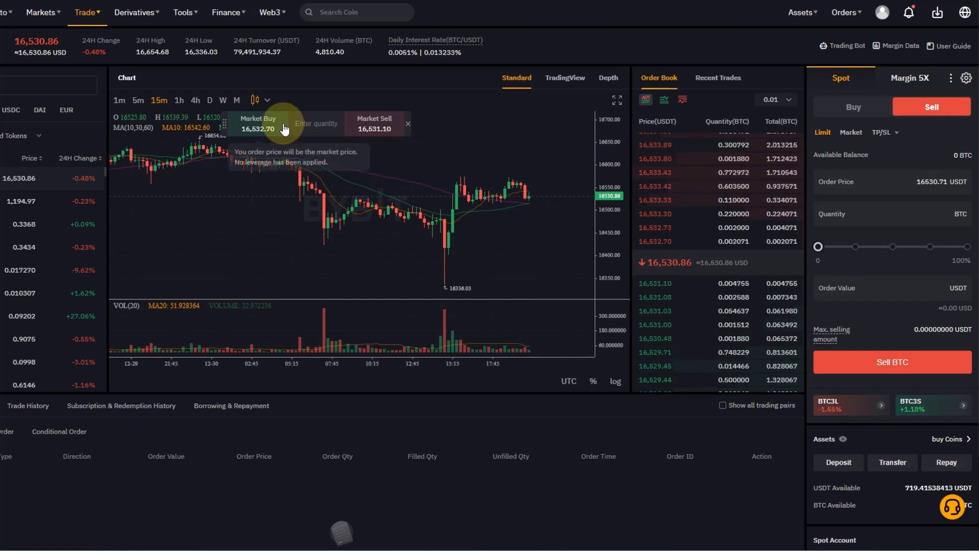
drag(531, 249, 582, 253)
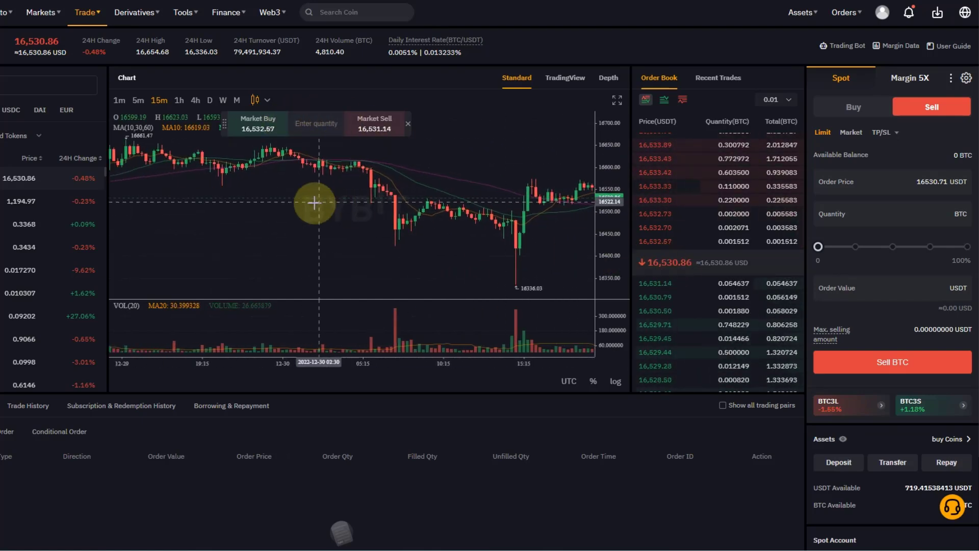
drag(313, 203, 152, 209)
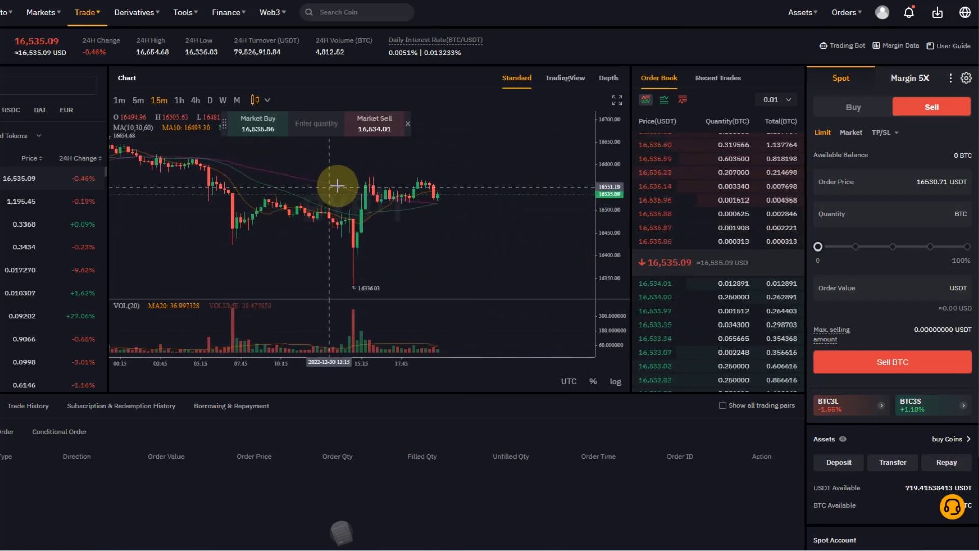
drag(322, 177, 422, 170)
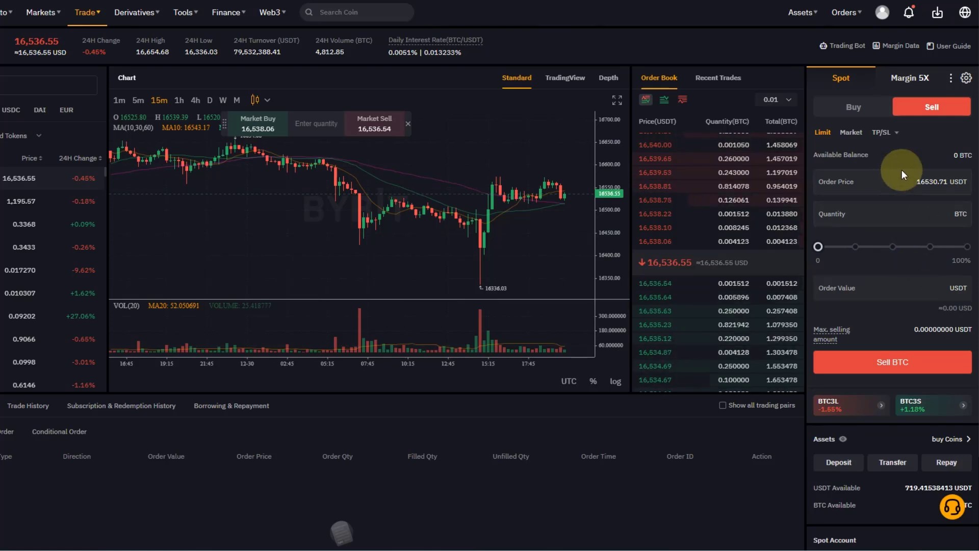
double_click(931, 181)
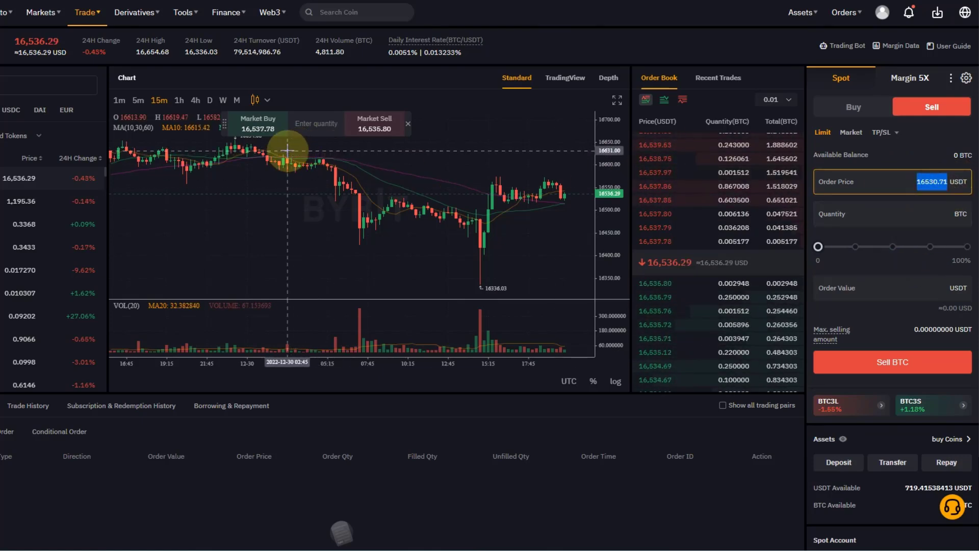
text(16640)
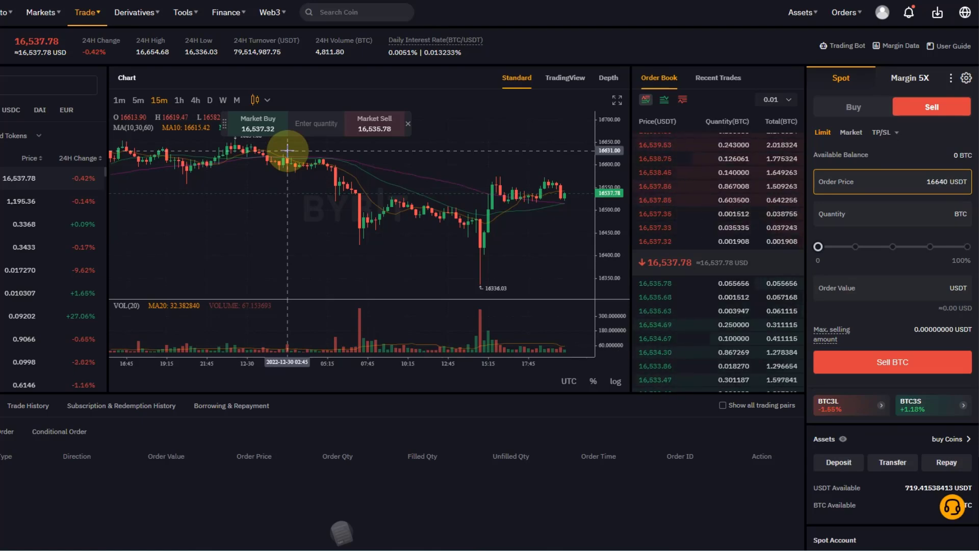
drag(818, 247, 883, 258)
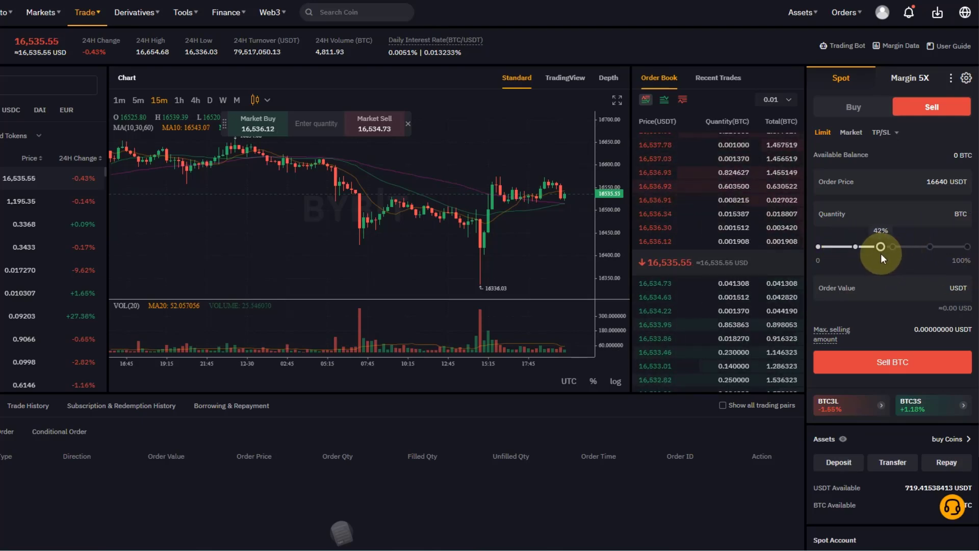